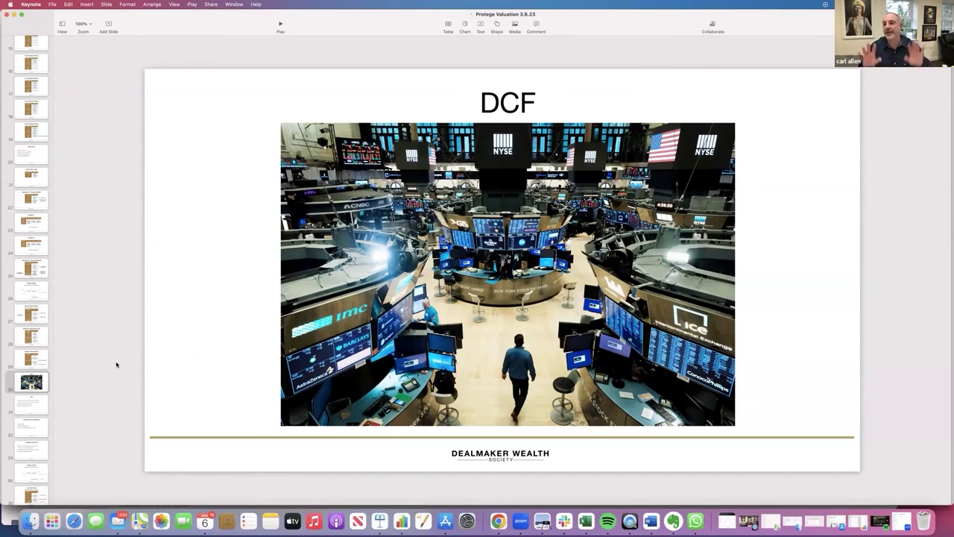
Show slide 31 with the four DCF steps, then bring Chrome to the front
click(32, 403)
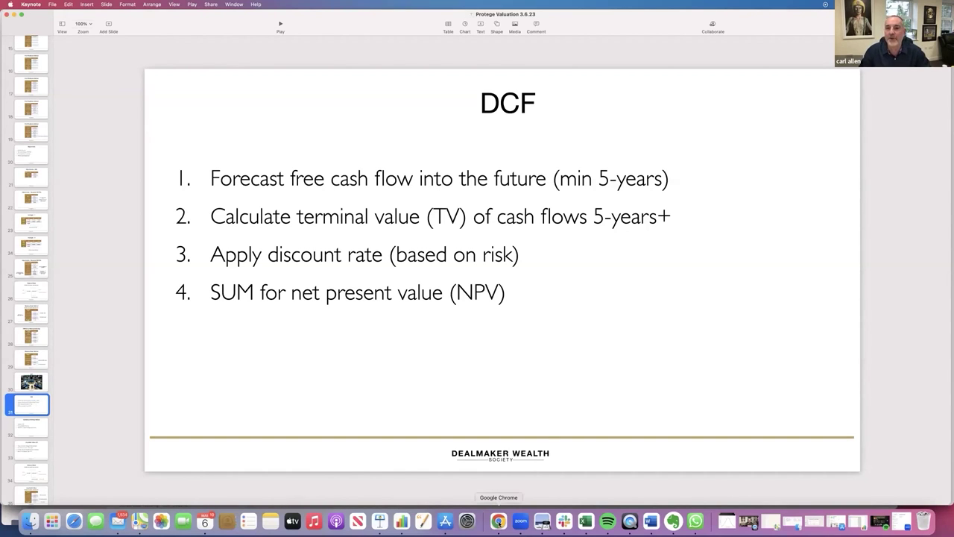
click(498, 521)
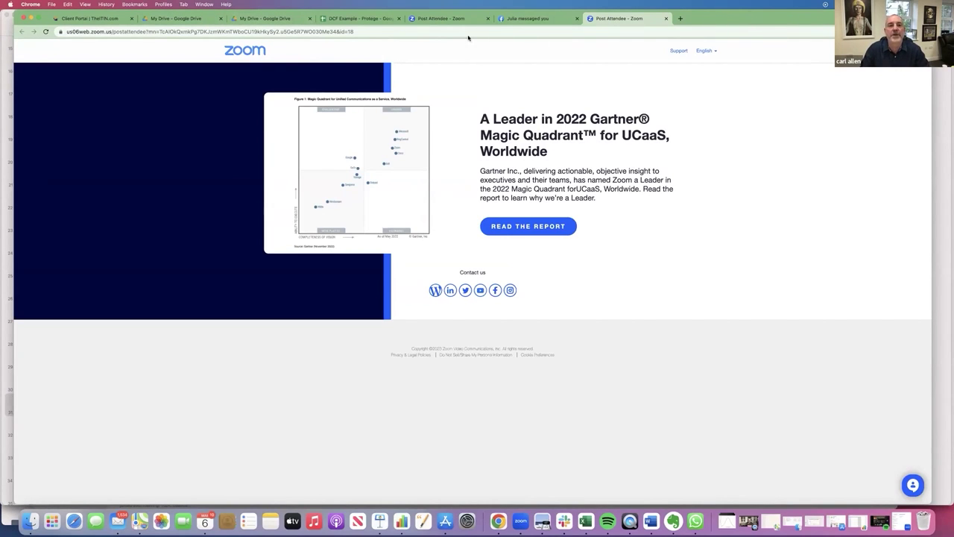
Open the DCF sheet of the DCF Example - Protege spreadsheet, showing NPV $1,791,947
click(344, 18)
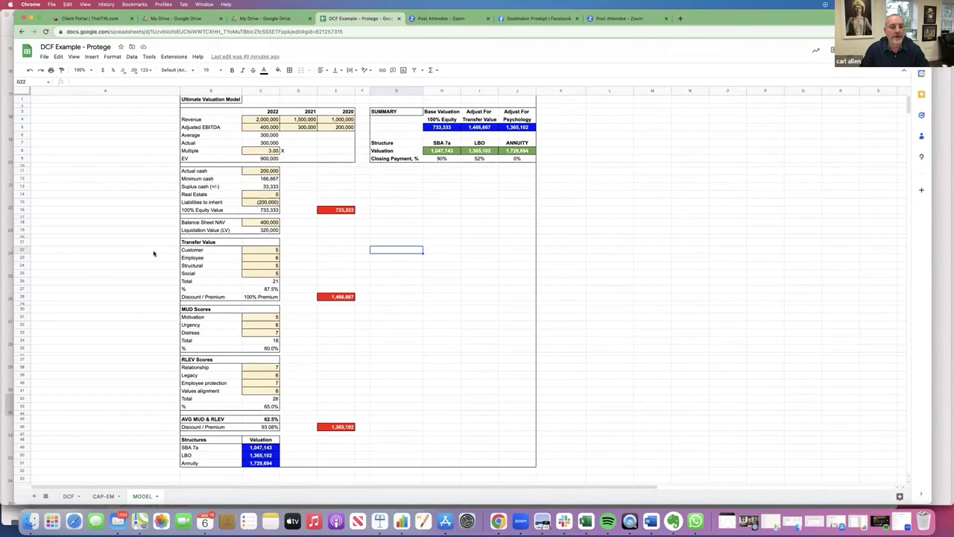
click(67, 497)
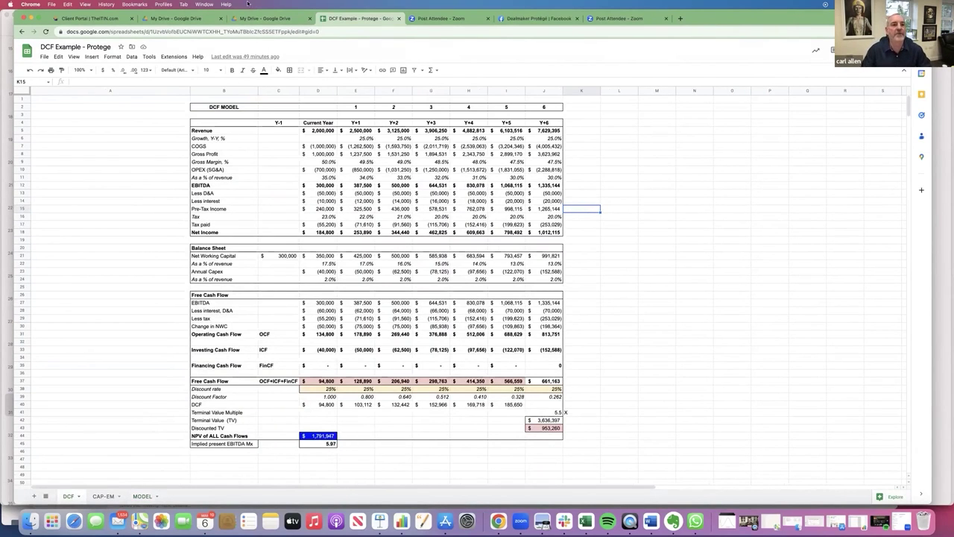
Zoom the DCF MODEL sheet to 150% and scroll right past column A
click(90, 70)
click(86, 143)
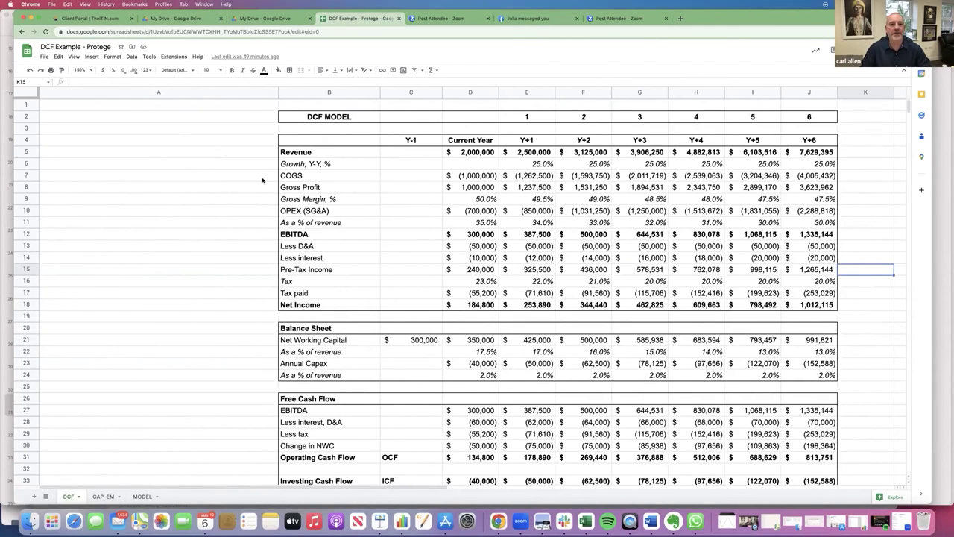
scroll(263, 179, right, 3)
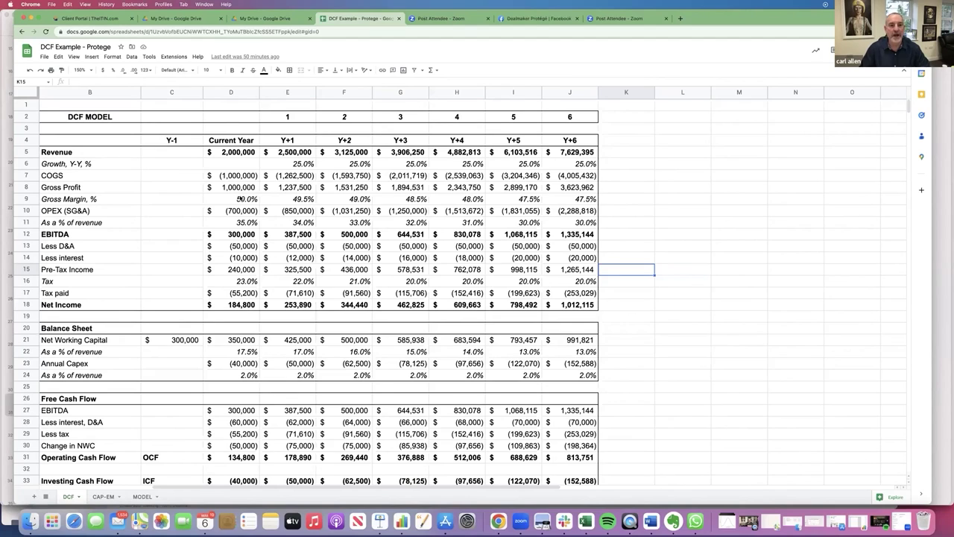
click(565, 191)
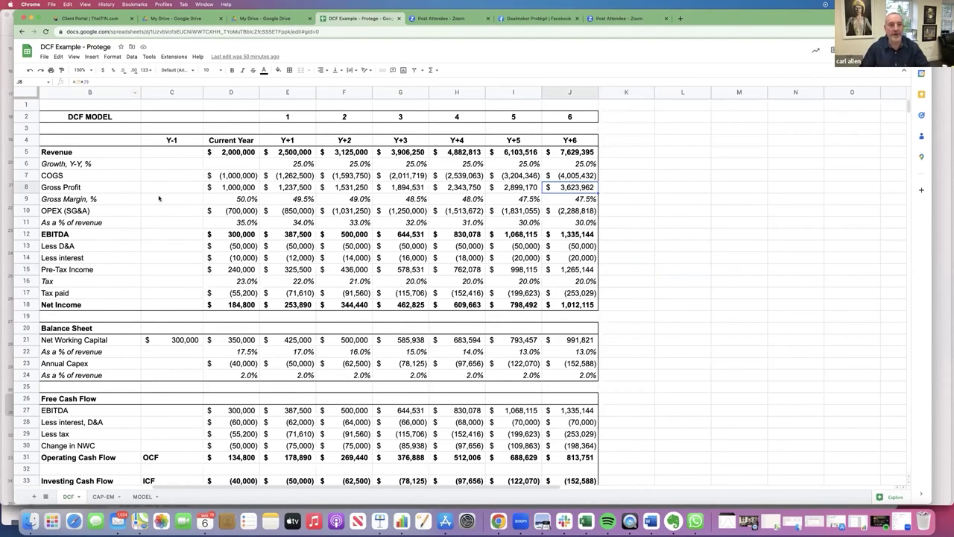
click(193, 213)
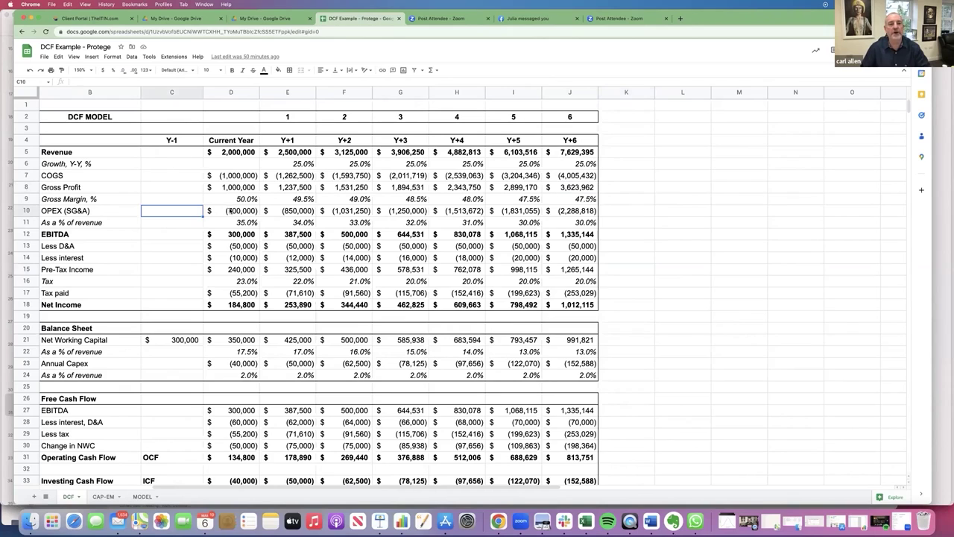
click(230, 211)
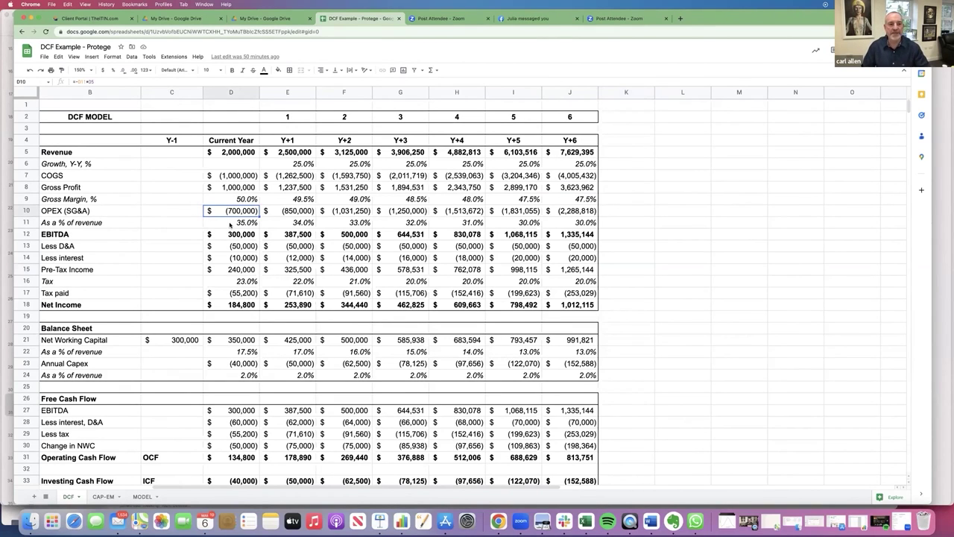
click(230, 224)
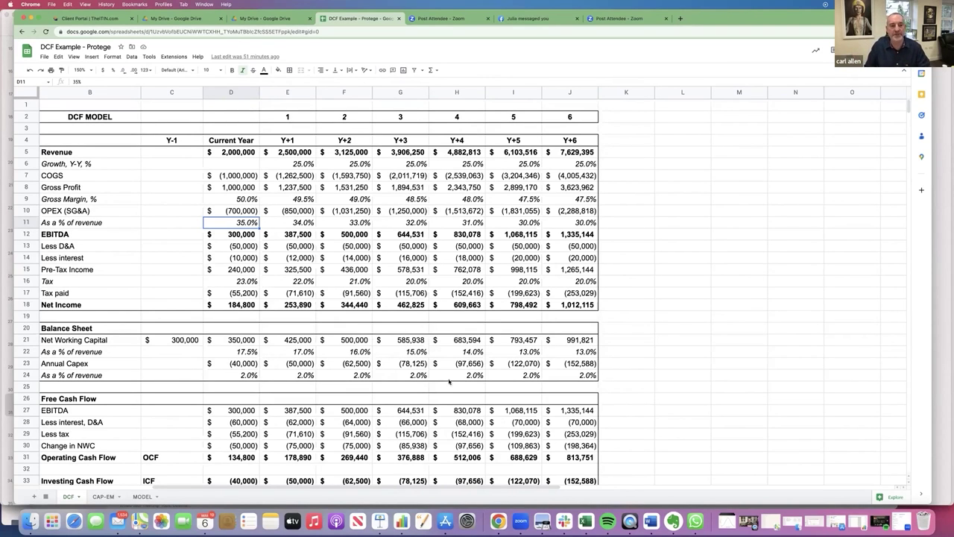
Scroll through the DCF model, then return to Keynote's four-step DCF slide
scroll(470, 379, down, 3)
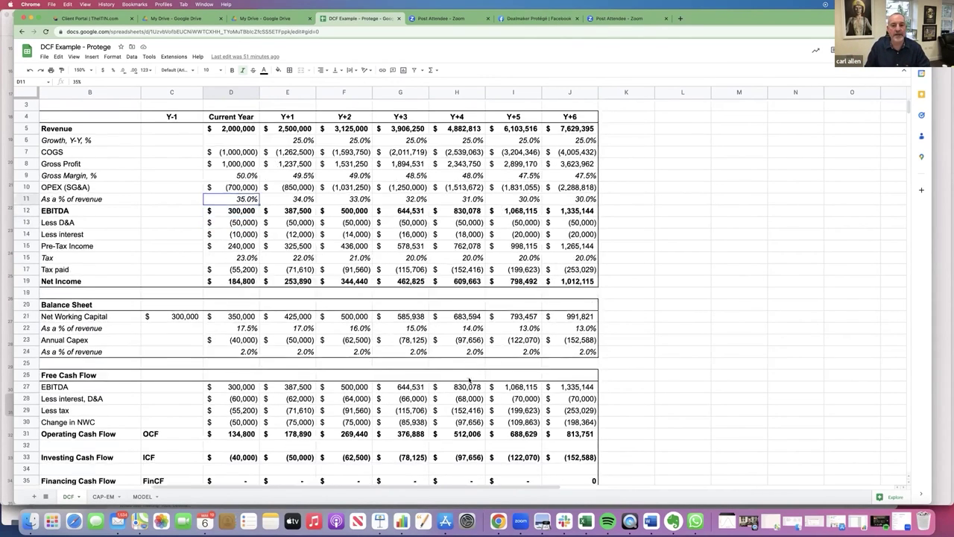
scroll(470, 379, down, 5)
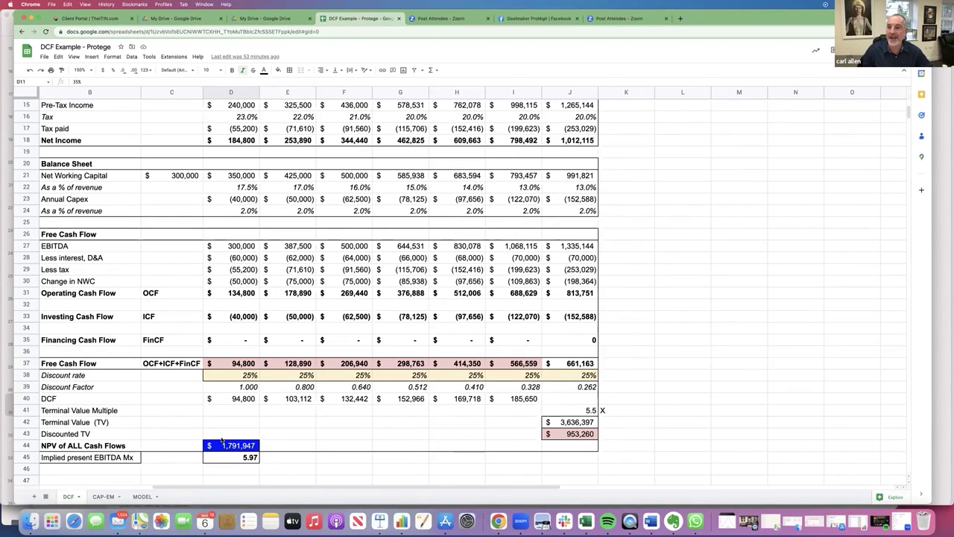
scroll(221, 440, up, 5)
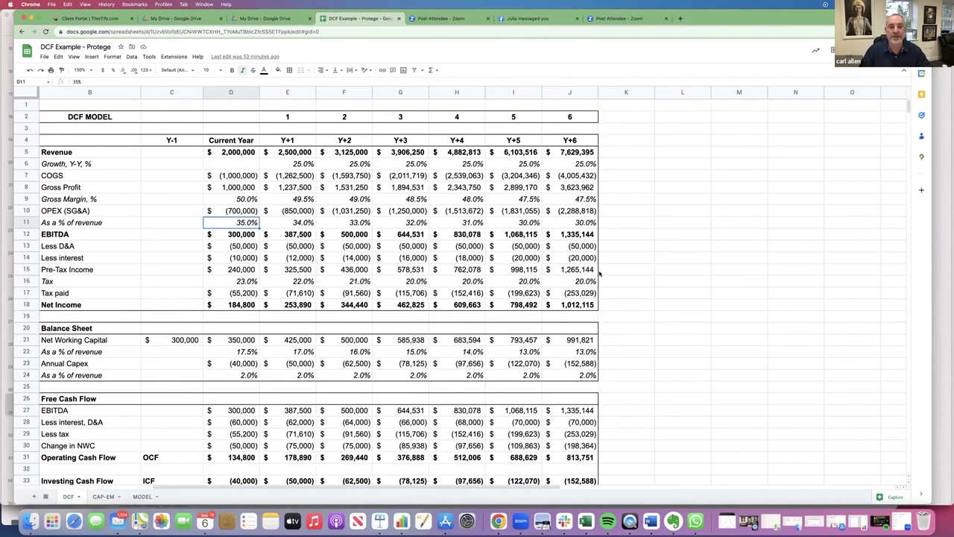
scroll(599, 263, down, 3)
scroll(599, 273, up, 3)
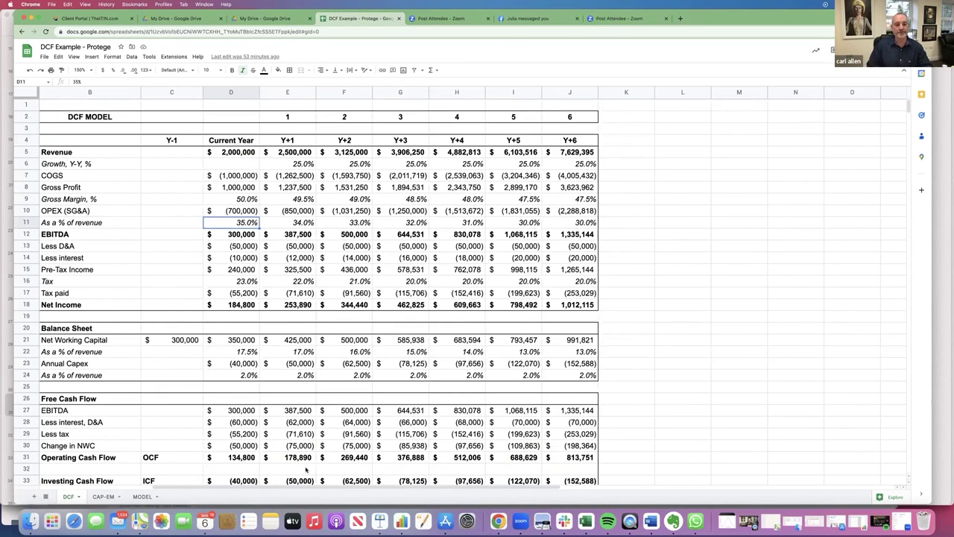
click(379, 521)
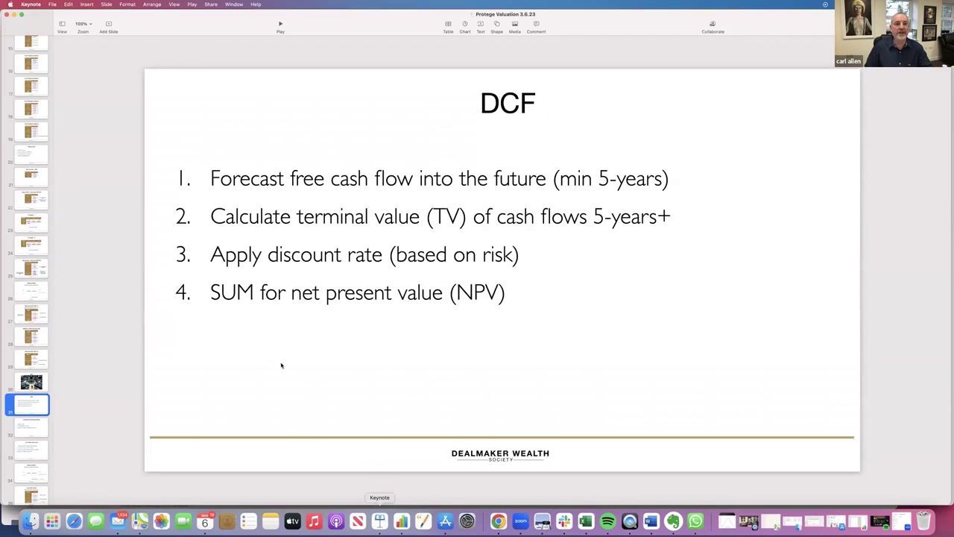
Show slide 32, Capitalized Earnings Method, then switch back to the DCF Example spreadsheet
click(34, 430)
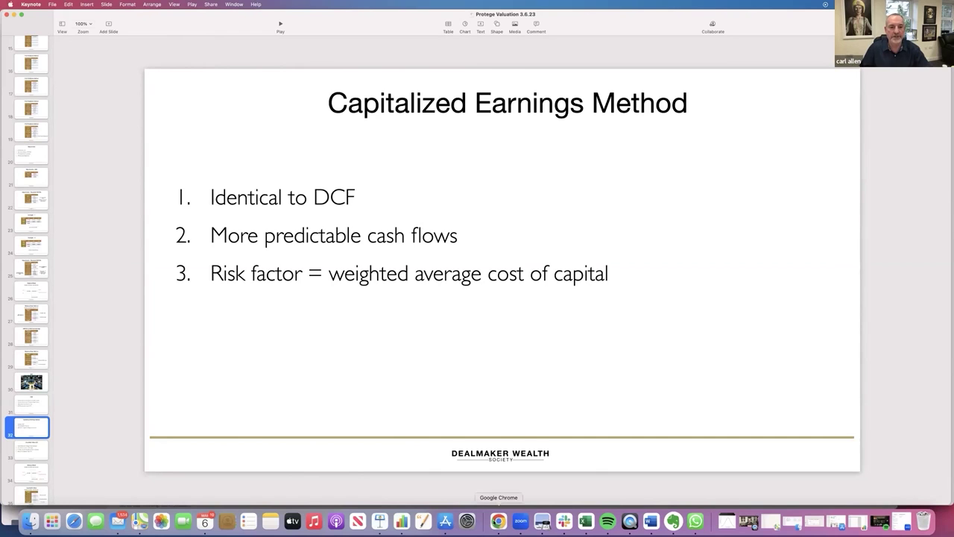
click(499, 521)
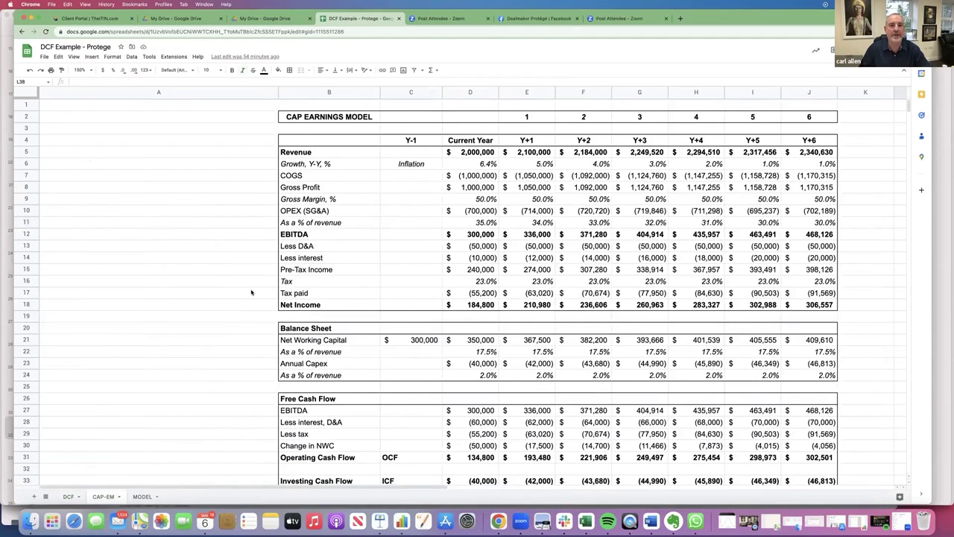
Highlight the Growth, Y-Y, % row on CAP-EM, then scroll to the free cash flow rows
scroll(251, 292, right, 5)
scroll(251, 292, left, 3)
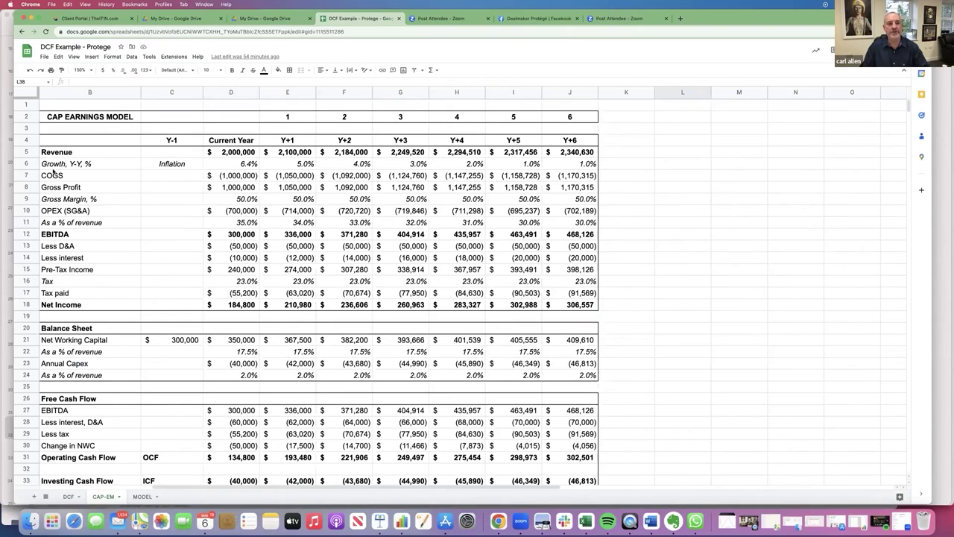
click(30, 163)
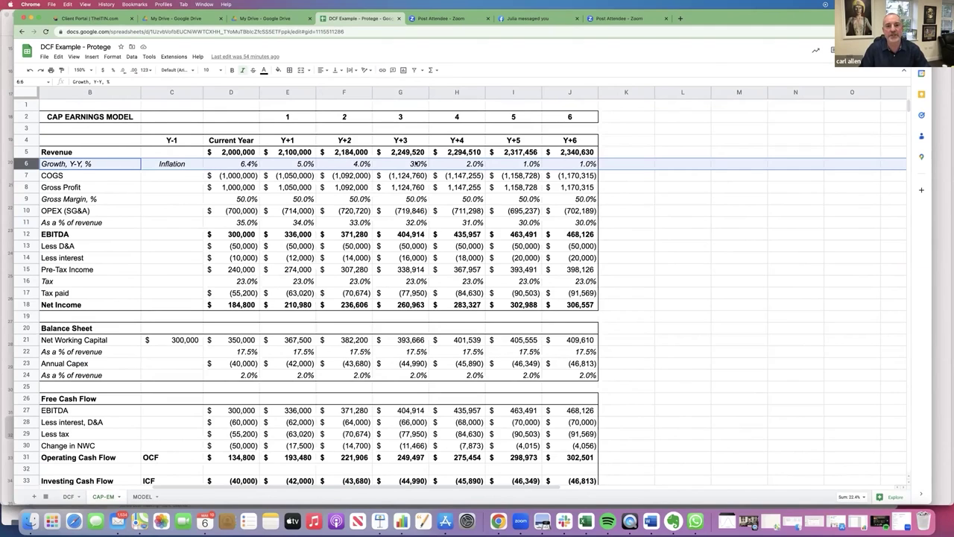
click(610, 163)
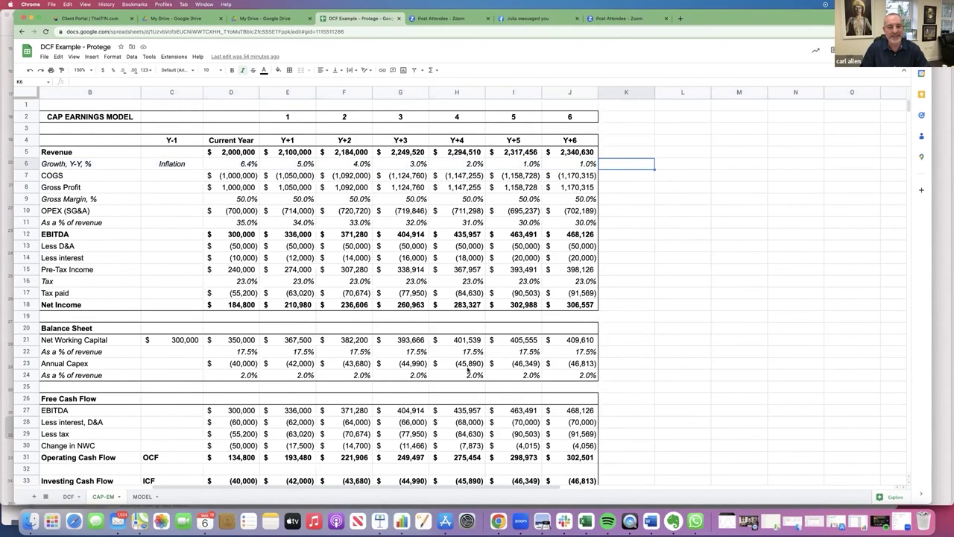
scroll(468, 369, down, 5)
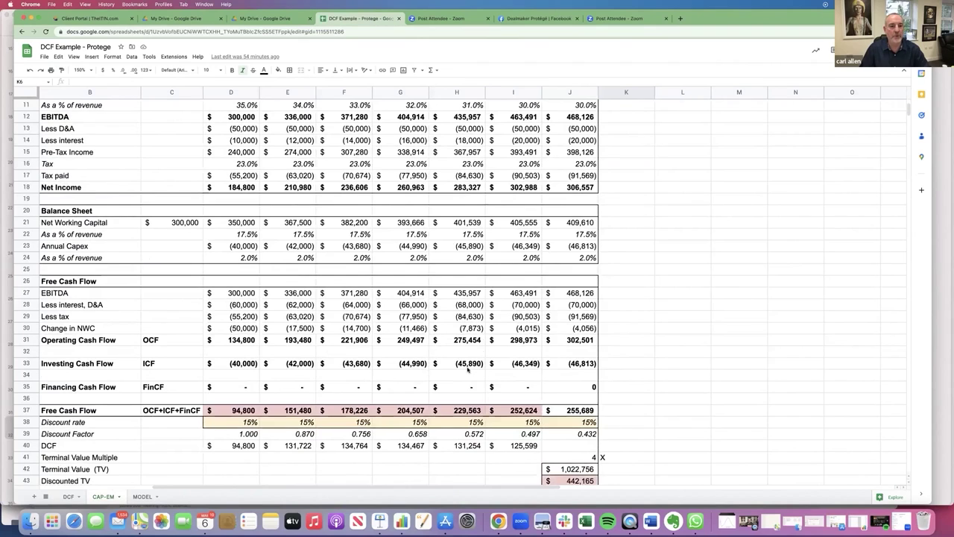
Scroll to the Cap Earnings NPV of $1,194,770, then switch to the DCF sheet
scroll(468, 368, down, 1)
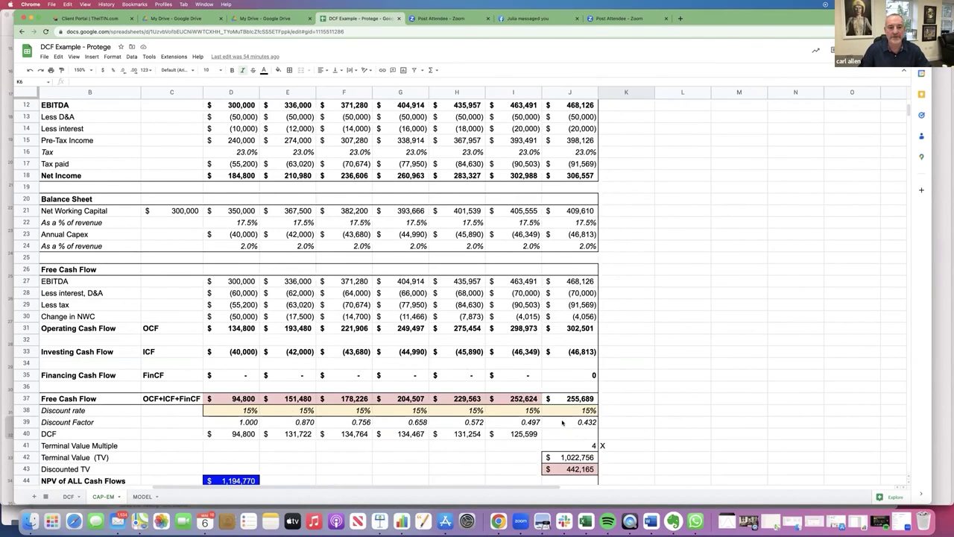
scroll(448, 431, down, 1)
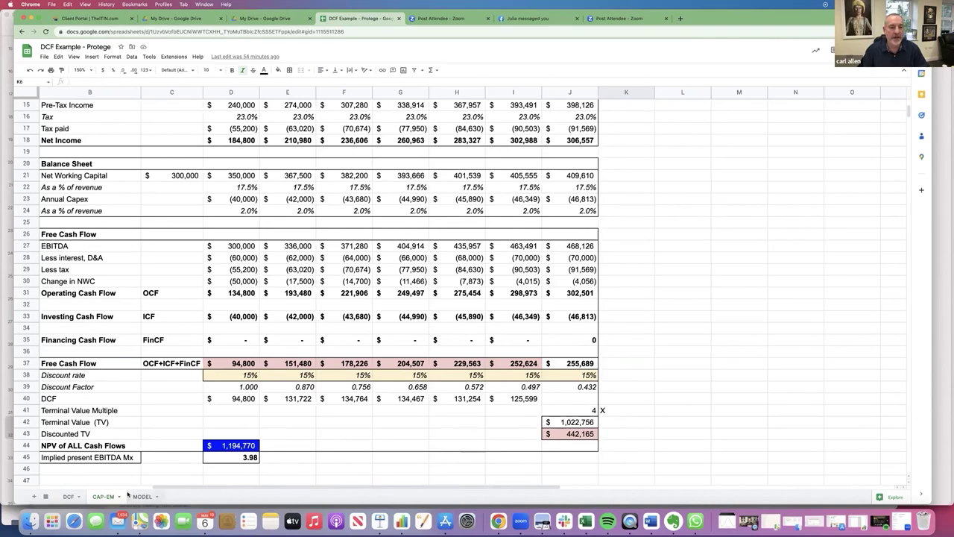
click(68, 496)
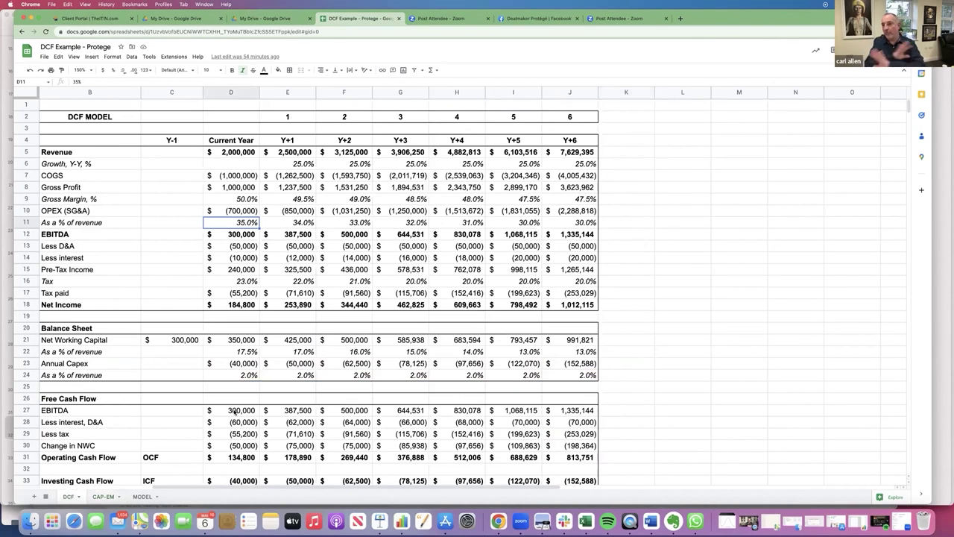
Deselect the OPEX cell, return to Keynote, and show slide 33, Liquidation Value (LV)
click(632, 222)
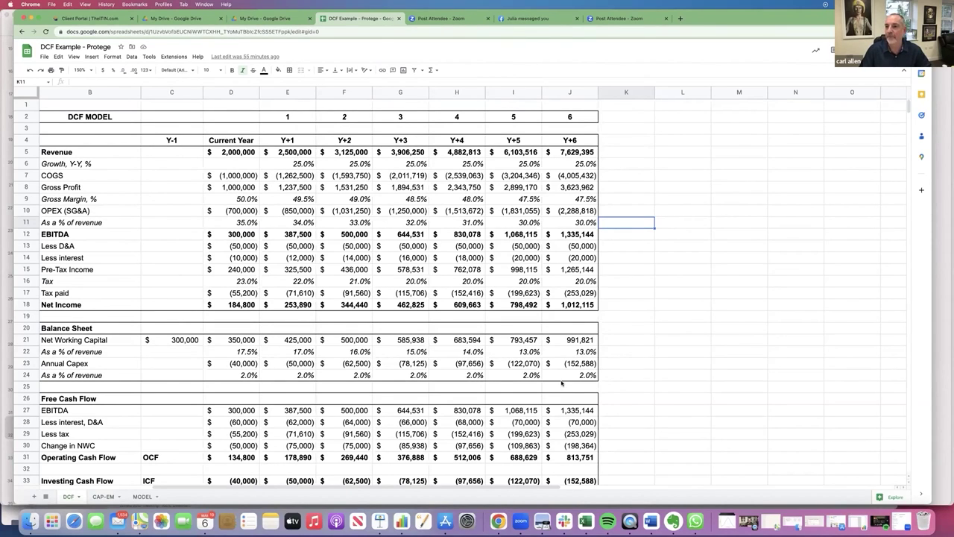
click(380, 520)
click(30, 446)
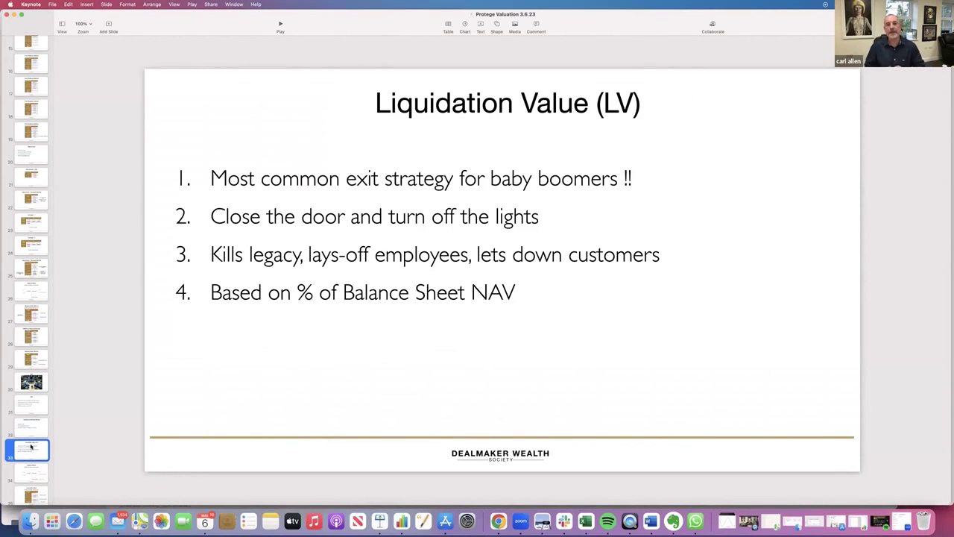